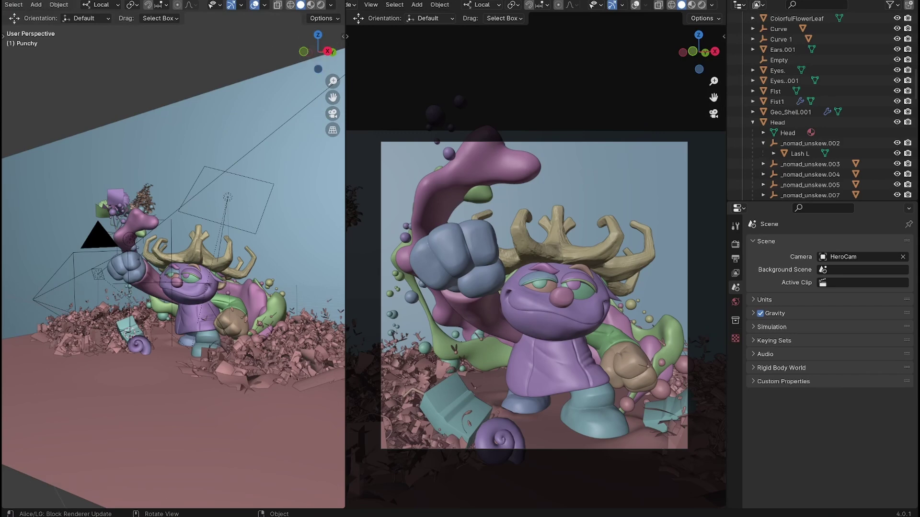
Find and expand the Alice/LG add-on details in the Preferences add-ons list.
click(46, 1)
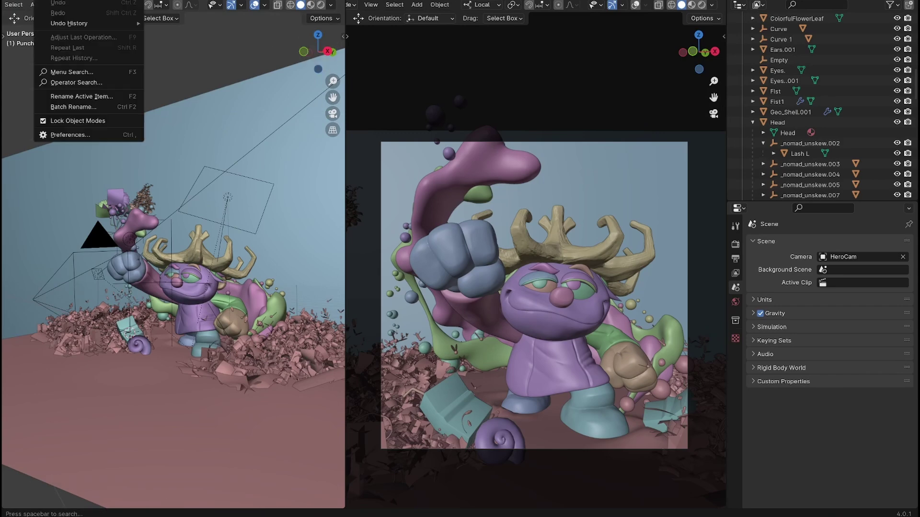
click(93, 135)
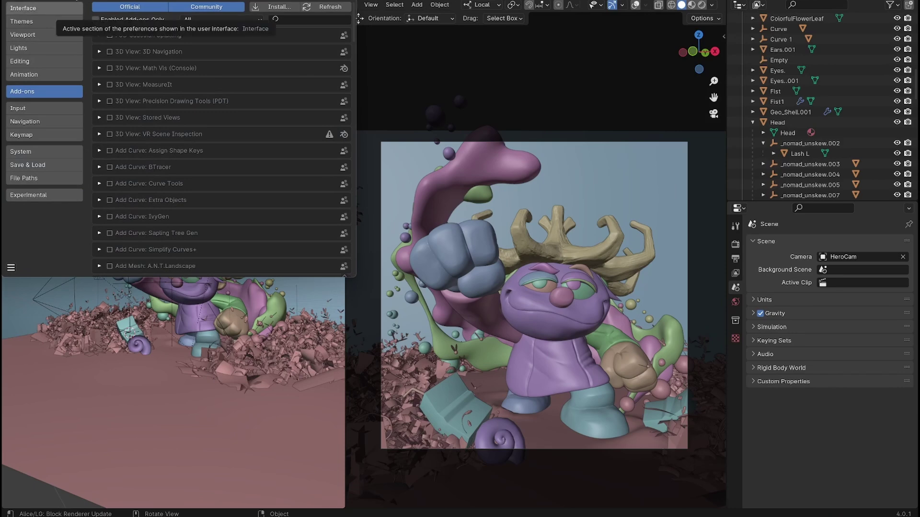
click(289, 8)
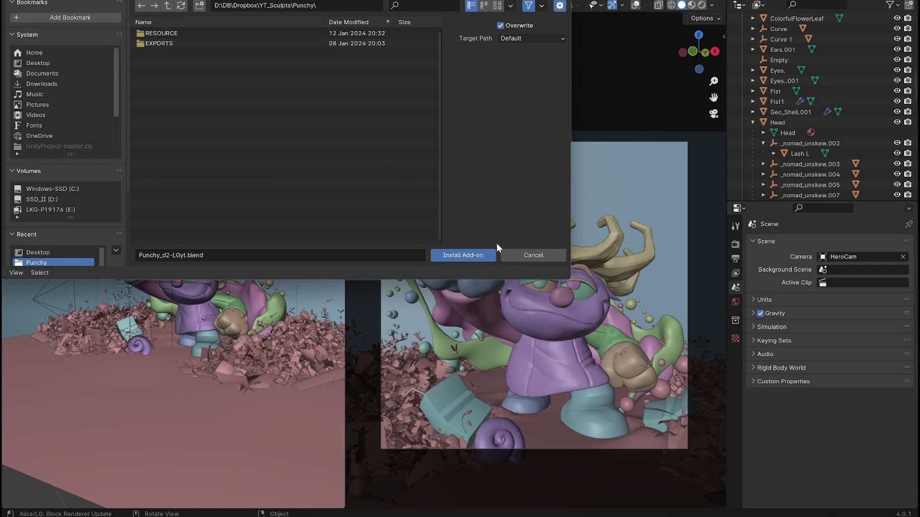
click(511, 268)
click(303, 20)
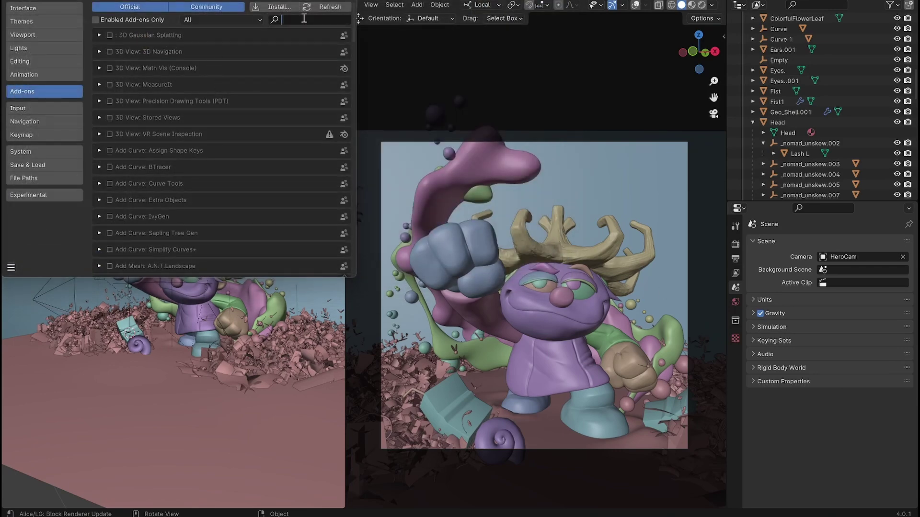
text(look)
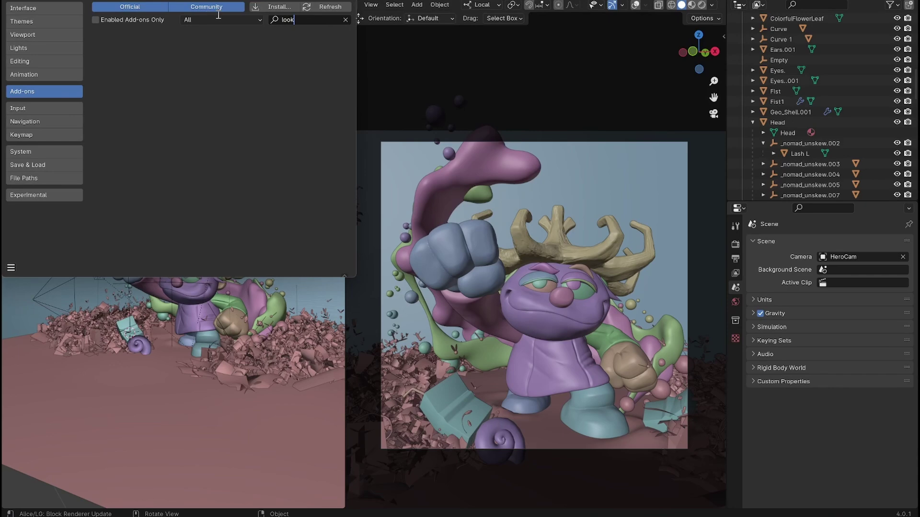
key(BackSpace)
key(BackSpace)
key(BackSpace)
key(BackSpace)
text(alice)
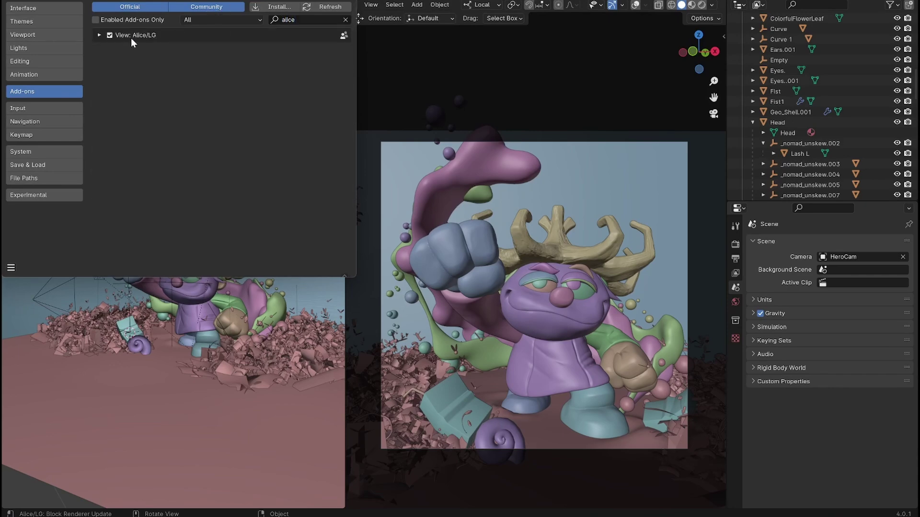
click(103, 38)
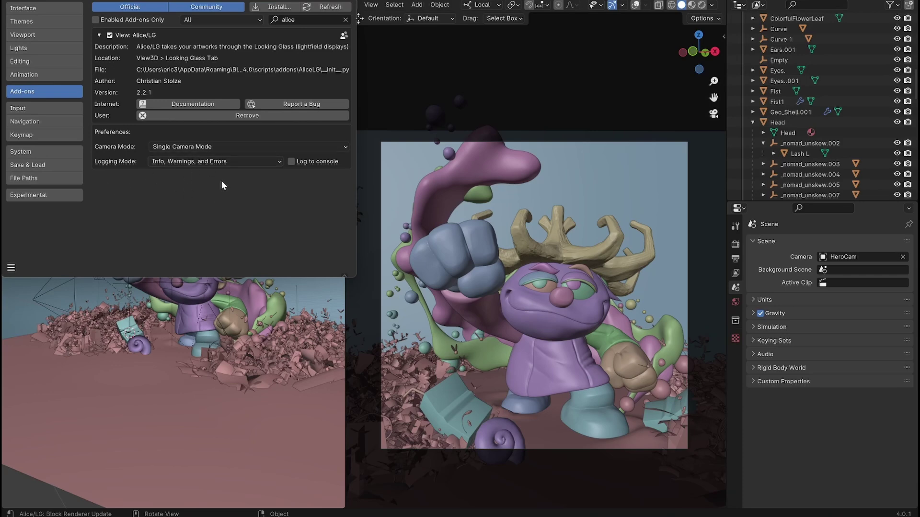
click(348, 7)
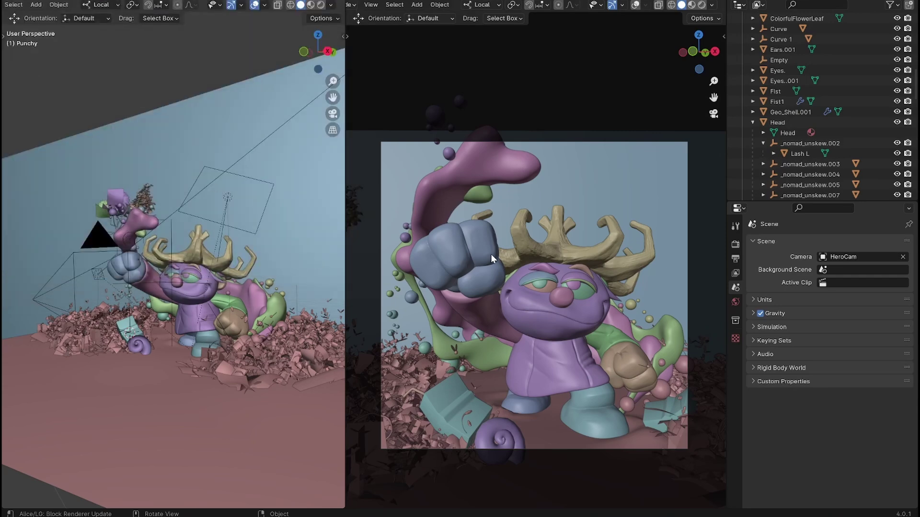
Choose HeroCam as the camera in the sidebar's Looking Glass Camera Setup.
key(n)
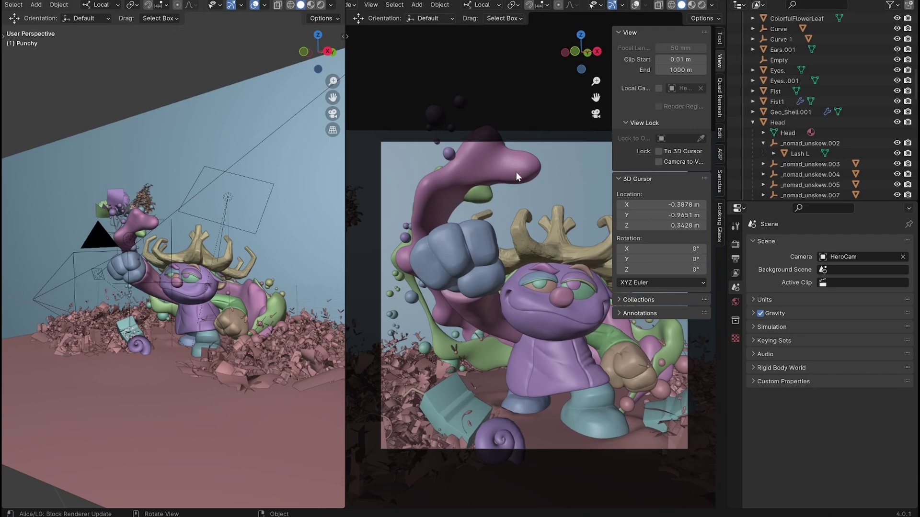
click(720, 225)
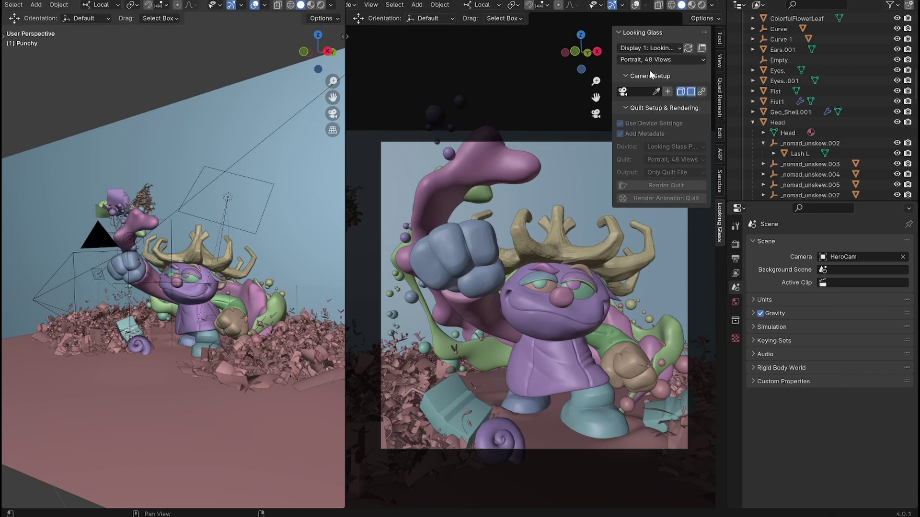
click(635, 92)
click(636, 107)
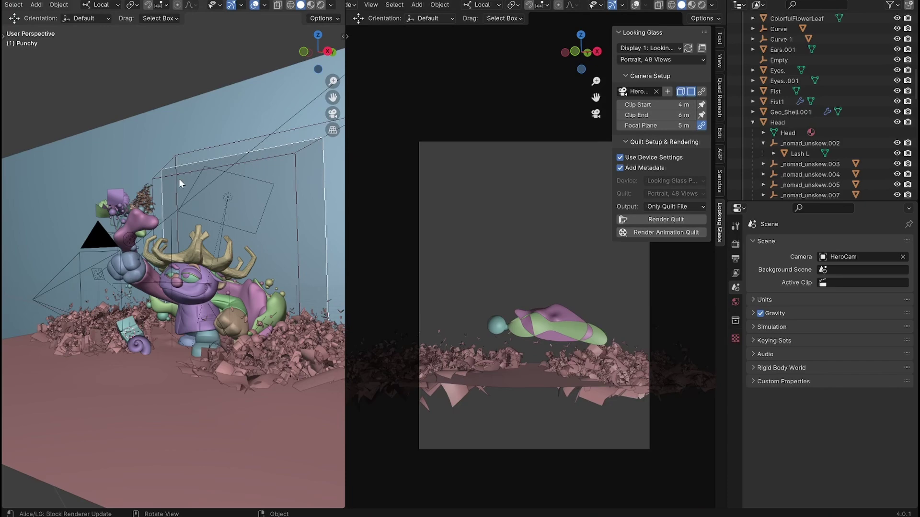
middle_drag(171, 210, 169, 212)
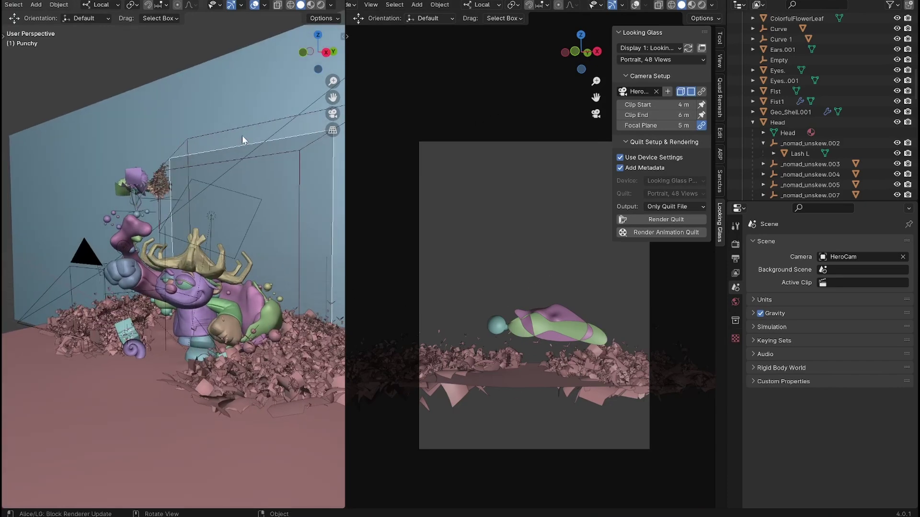
middle_drag(110, 142, 208, 211)
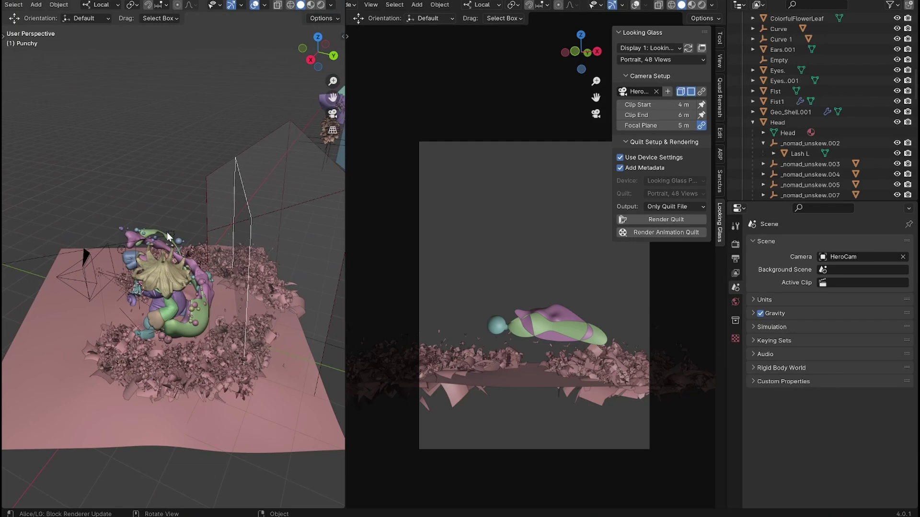
middle_drag(169, 236, 200, 142)
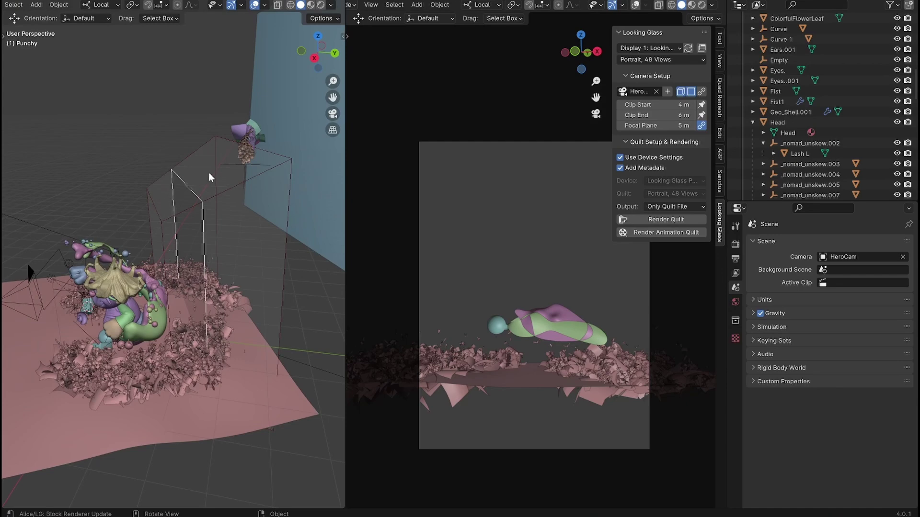
Drag HeroCam's Looking Glass Clip Start down to 0.9 m and Clip End out to 40 m.
middle_drag(209, 177, 225, 163)
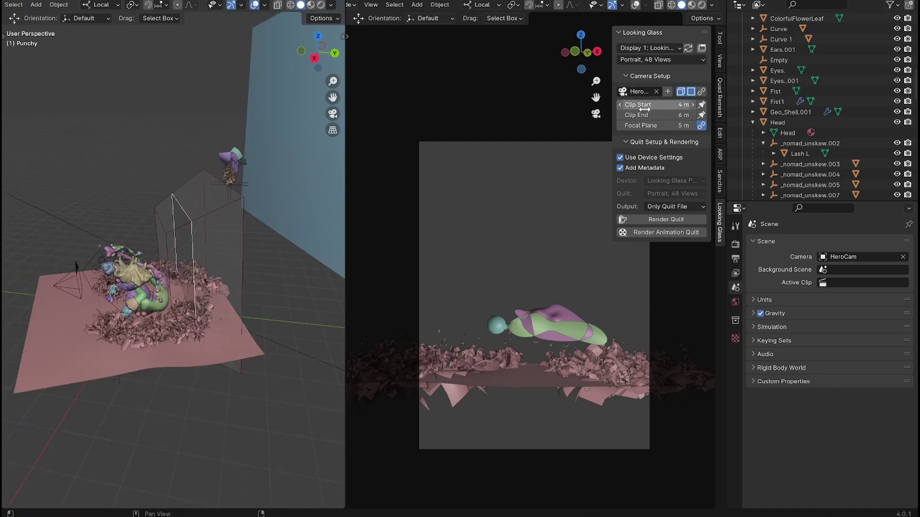
drag(644, 109, 626, 109)
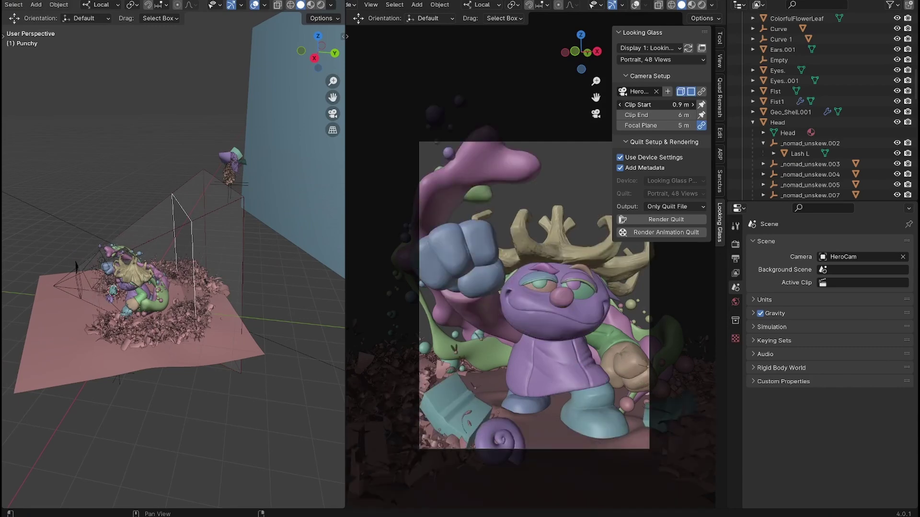
drag(627, 109, 624, 109)
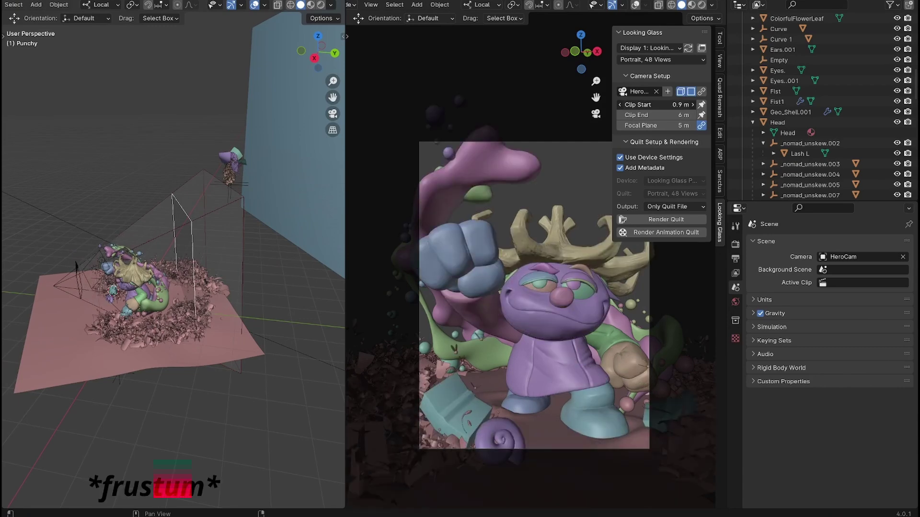
middle_drag(44, 332, 54, 268)
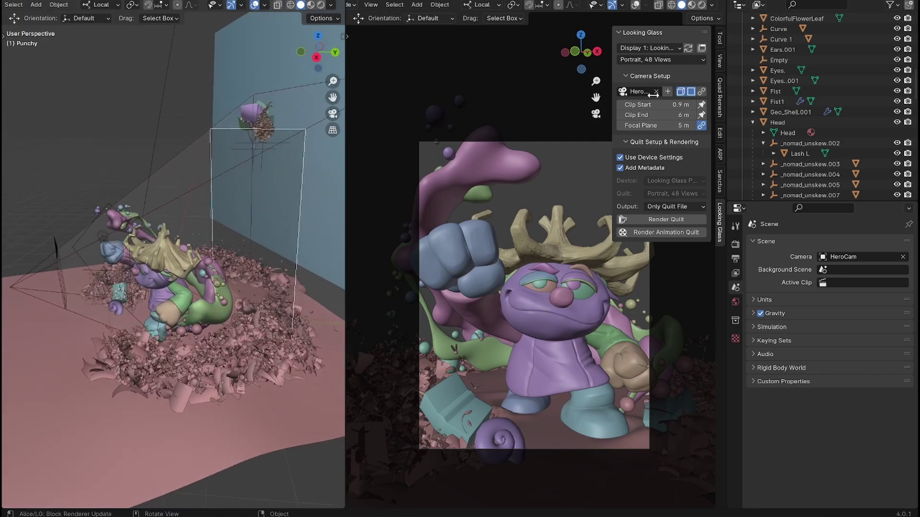
drag(641, 115, 673, 115)
scroll(196, 209, down, 3)
middle_drag(196, 210, 122, 239)
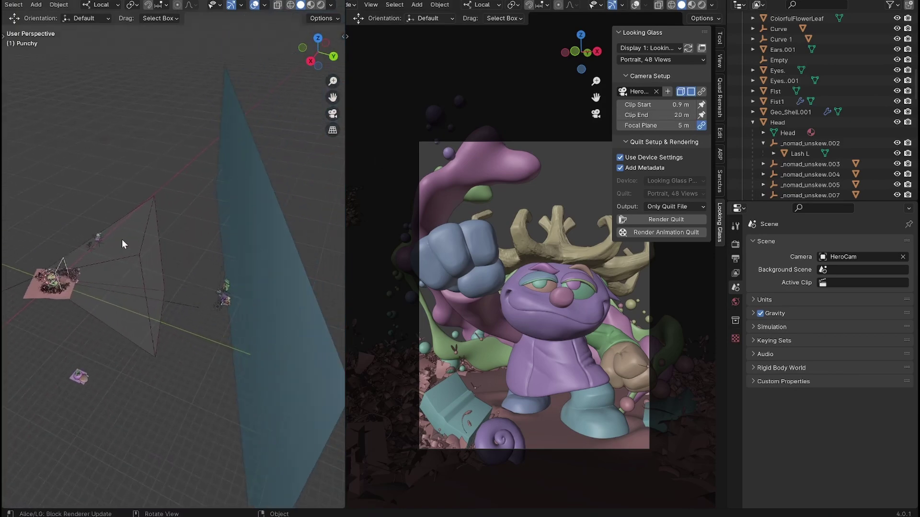
mouse_move(657, 115)
mouse_down()
mouse_move(680, 115)
mouse_move(670, 115)
mouse_up()
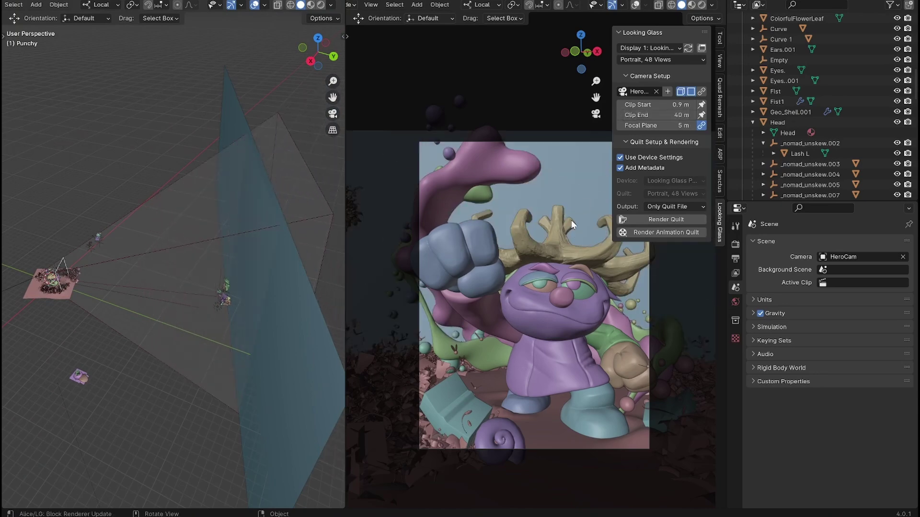
middle_drag(63, 265, 200, 185)
Lower the Looking Glass Focal Plane step by step to 2.3 m, checking focus on the character.
scroll(200, 186, up, 5)
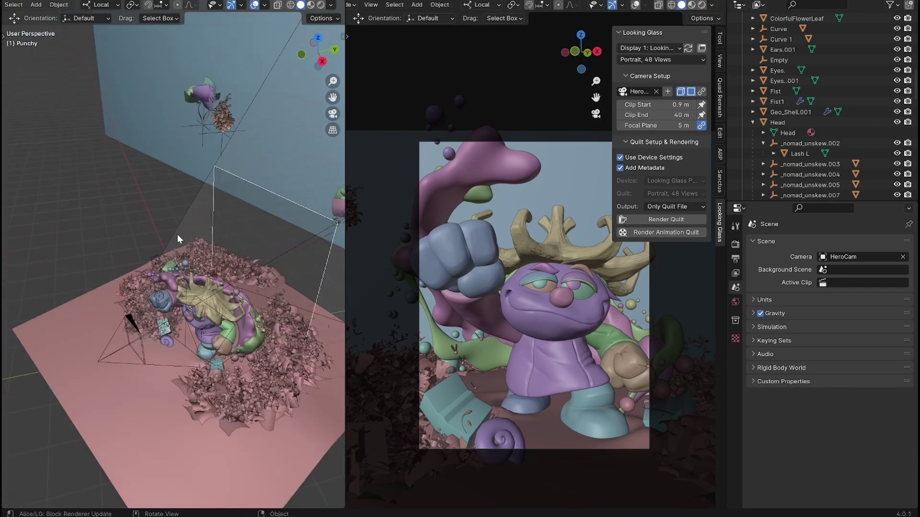
middle_drag(177, 233, 102, 204)
scroll(302, 188, down, 3)
scroll(158, 233, up, 2)
middle_drag(180, 175, 163, 192)
middle_drag(148, 252, 251, 225)
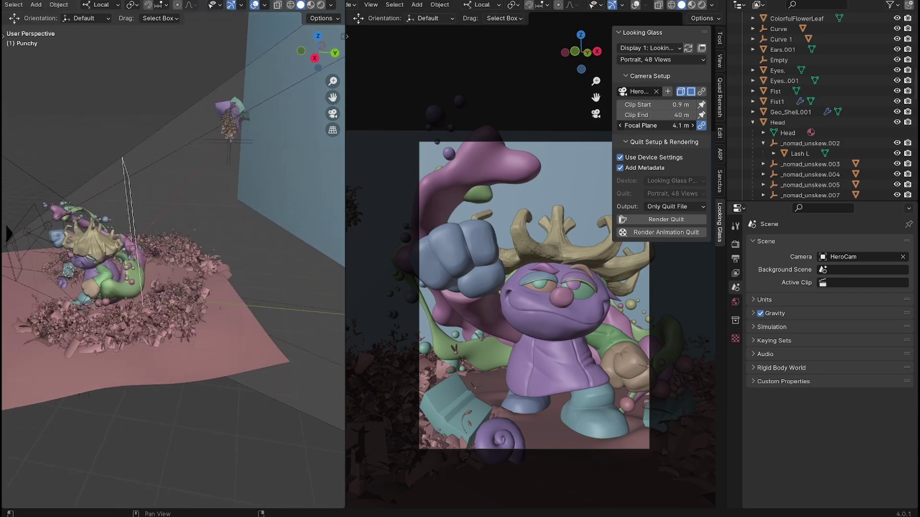
drag(656, 125, 634, 125)
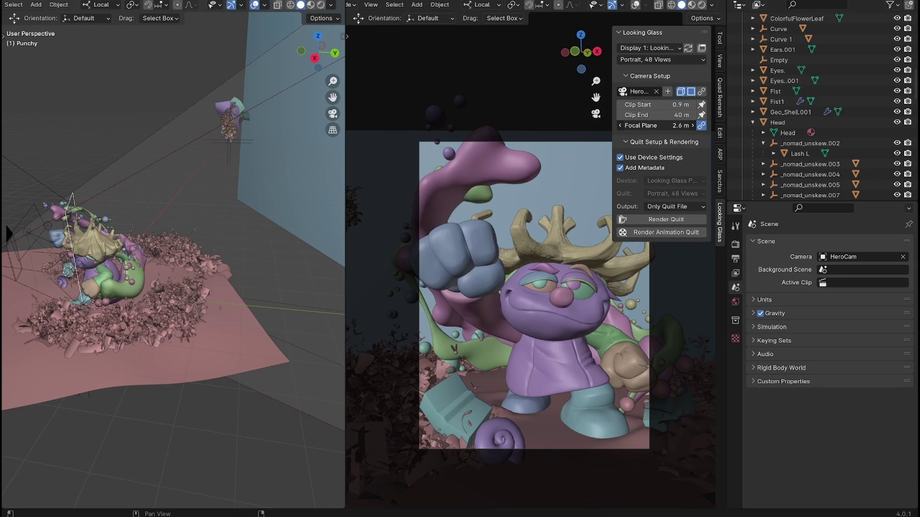
drag(634, 125, 630, 125)
middle_drag(268, 221, 154, 203)
scroll(152, 195, up, 5)
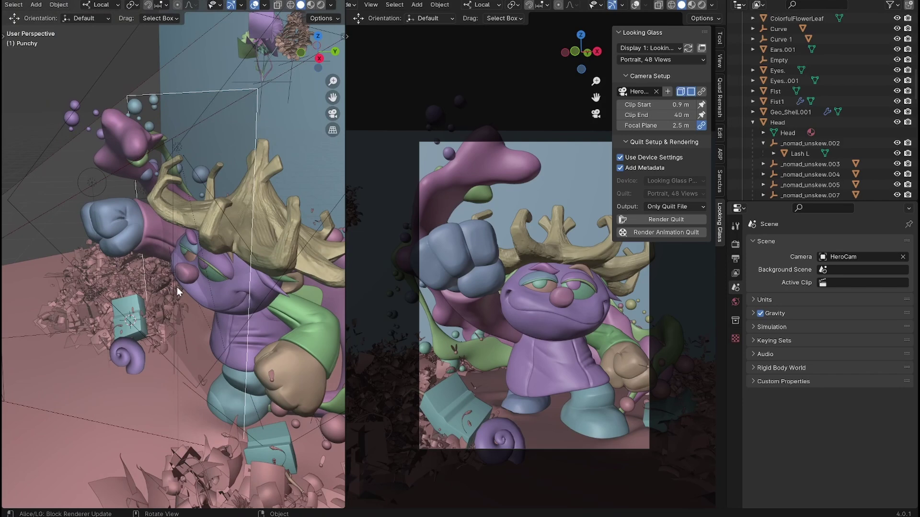
mouse_move(661, 126)
mouse_down()
mouse_move(640, 125)
mouse_move(648, 125)
mouse_up()
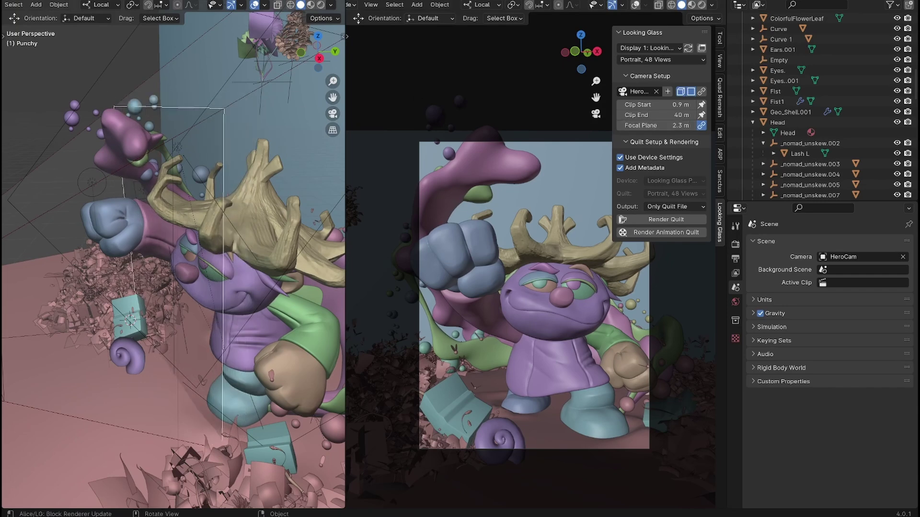
Toggle on the lightfield window beside the Looking Glass Display dropdown.
click(702, 48)
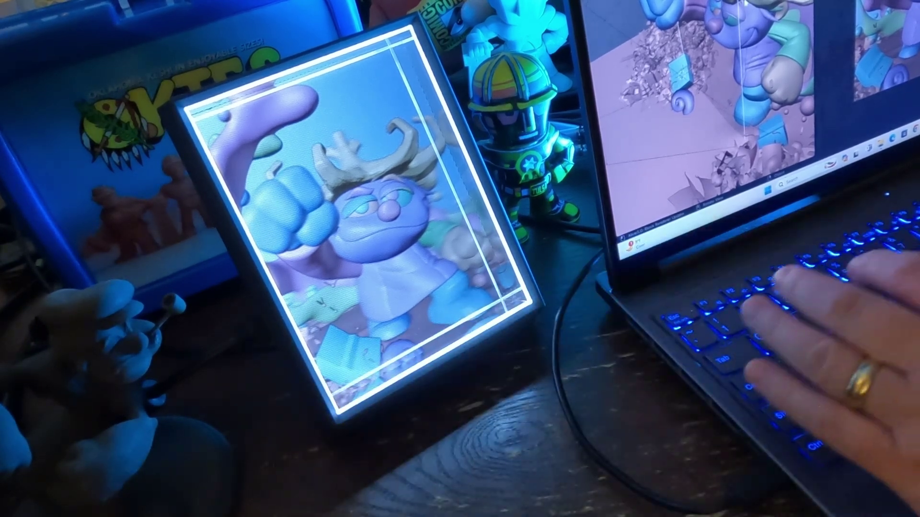
Zoom the left view out and pick HeroCam in the Outliner.
key(2)
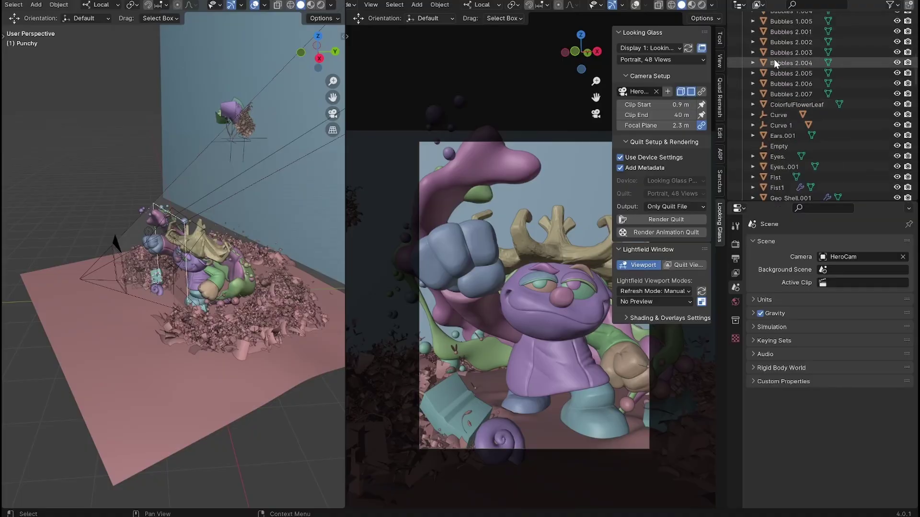
scroll(776, 50, up, 5)
click(783, 38)
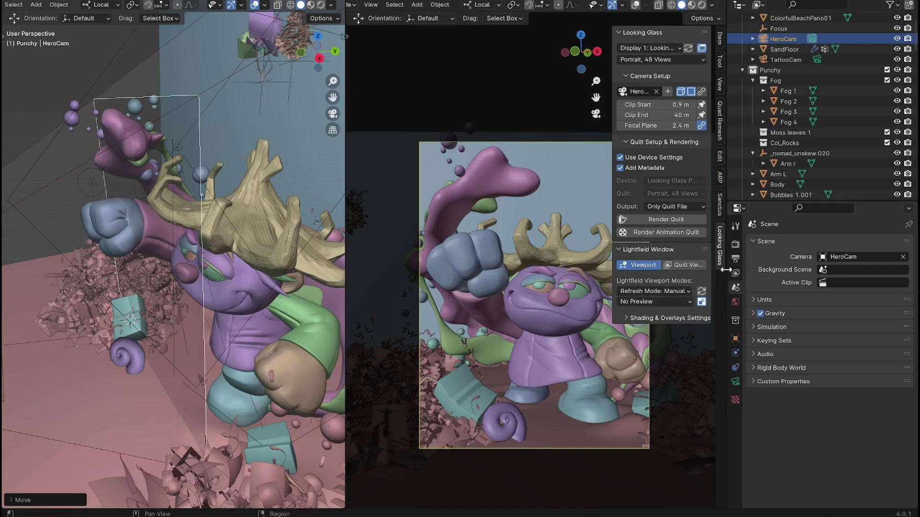
Set Render Max Samples to 128 in the Render tab's sampling settings.
click(736, 259)
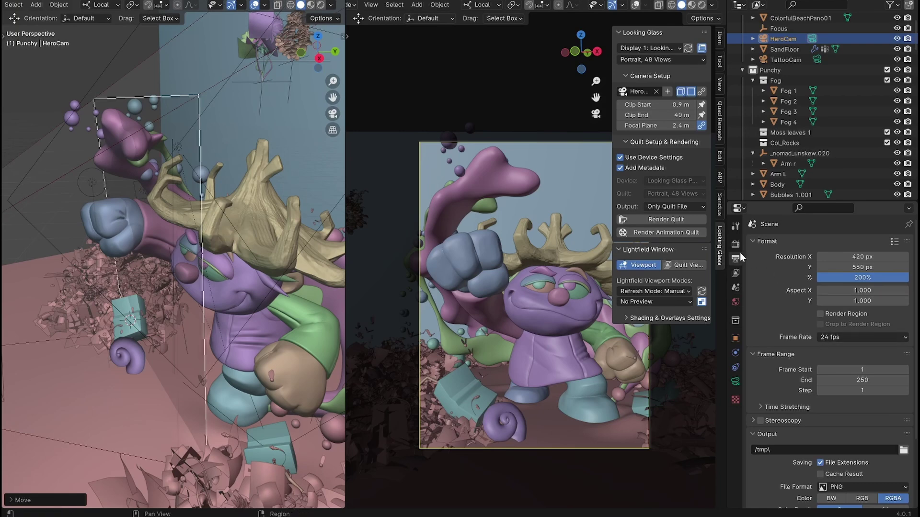
click(737, 245)
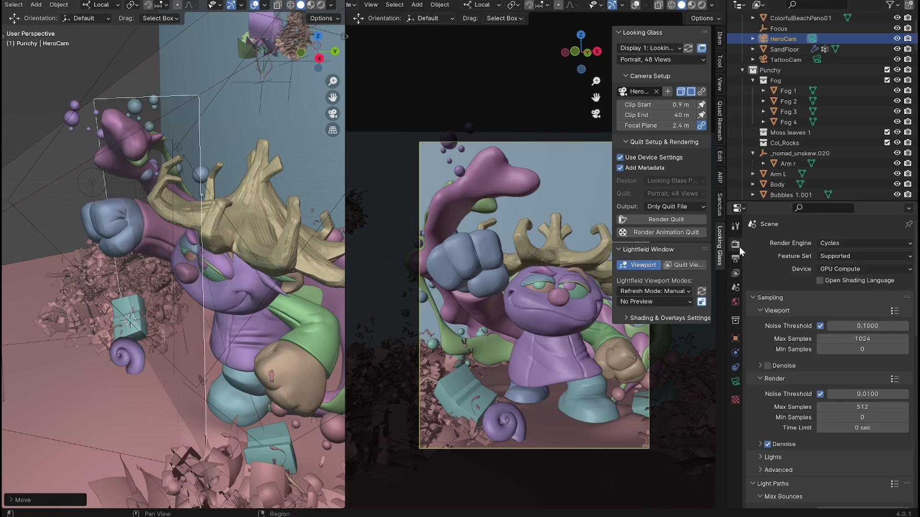
click(860, 406)
text(12)
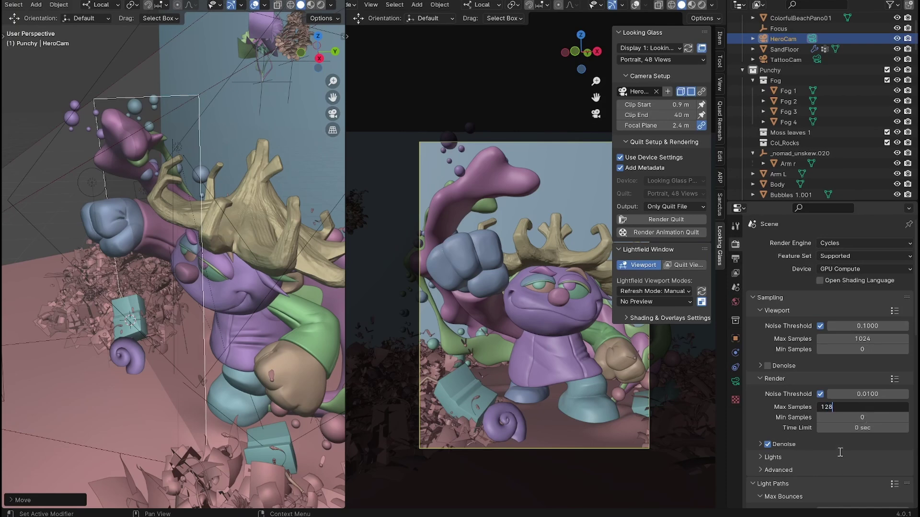
key(Return)
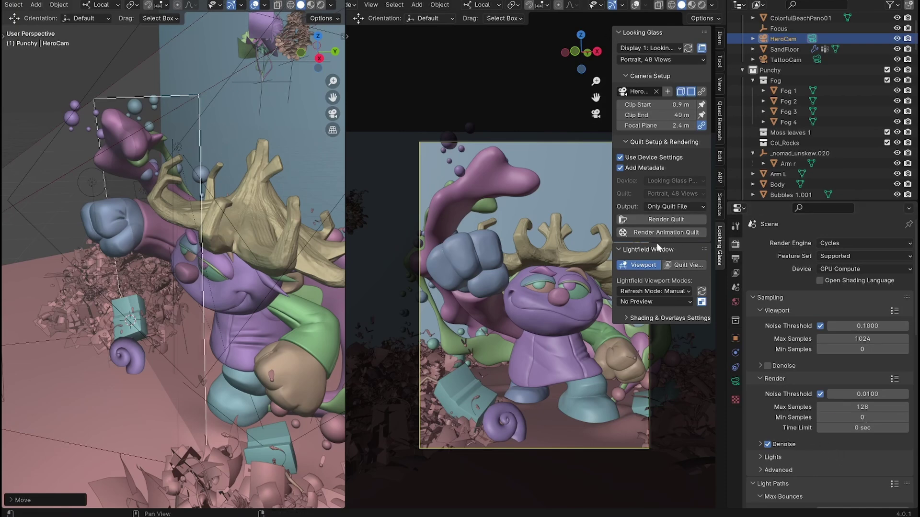
Set the output folder to Desktop after the path error and render the 48-view quilt again.
click(666, 220)
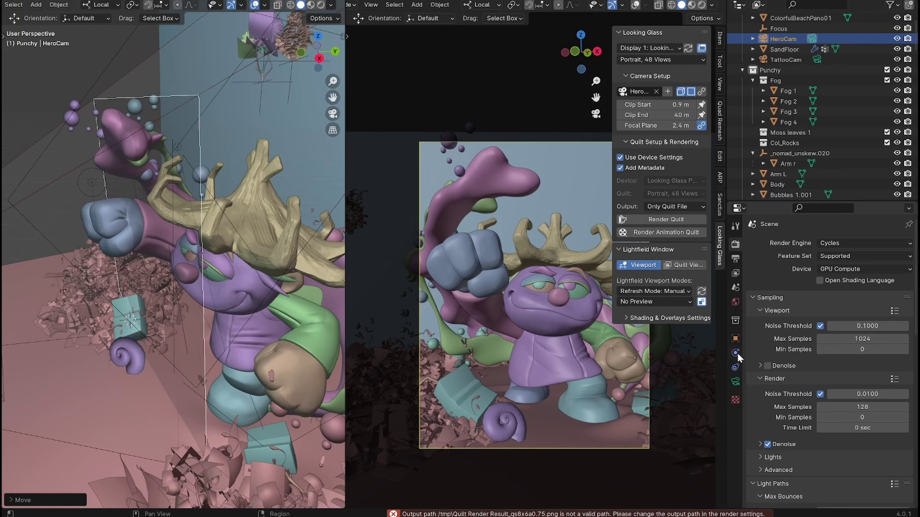
click(734, 260)
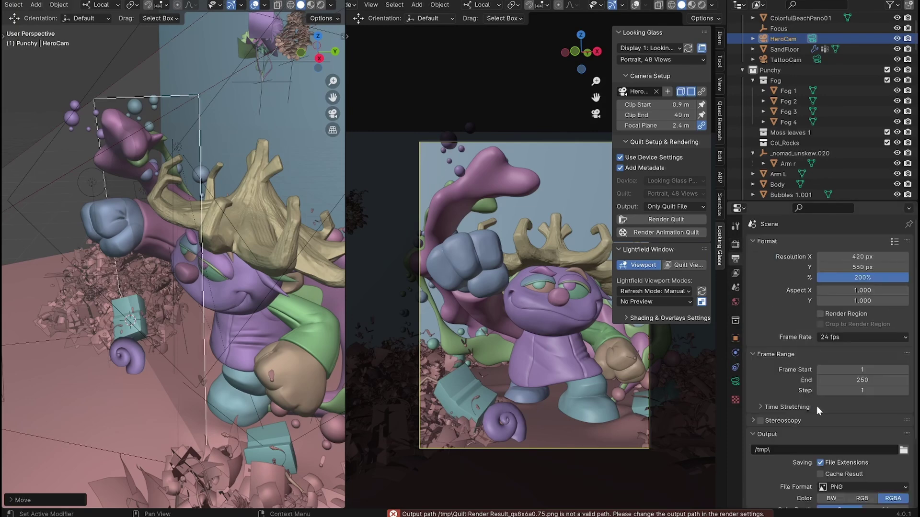
click(903, 450)
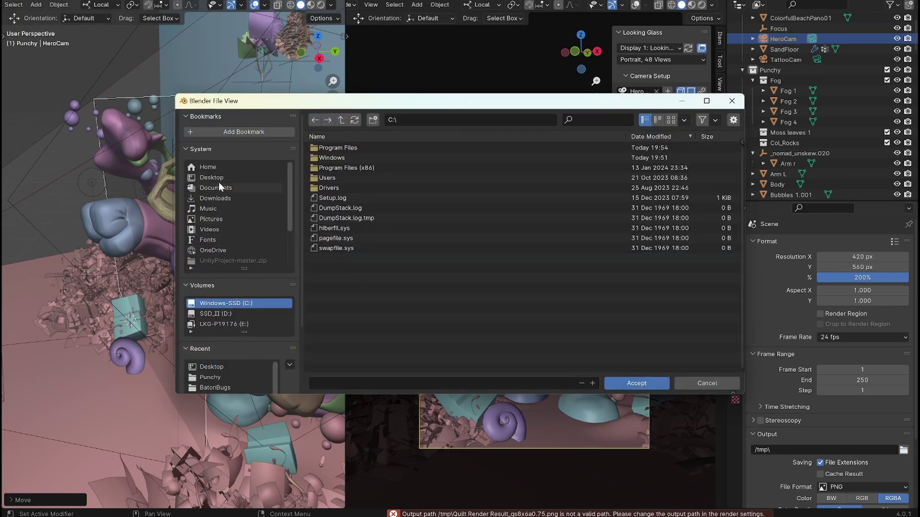
click(219, 178)
click(645, 383)
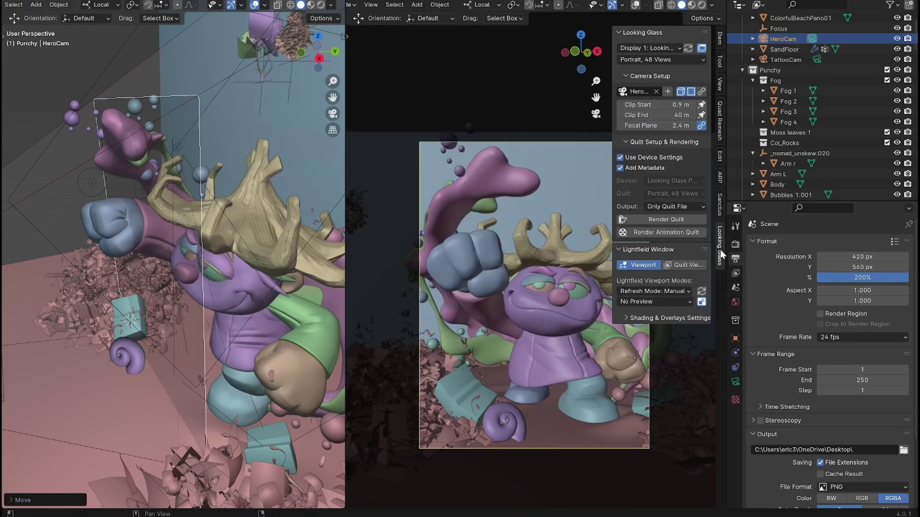
click(662, 220)
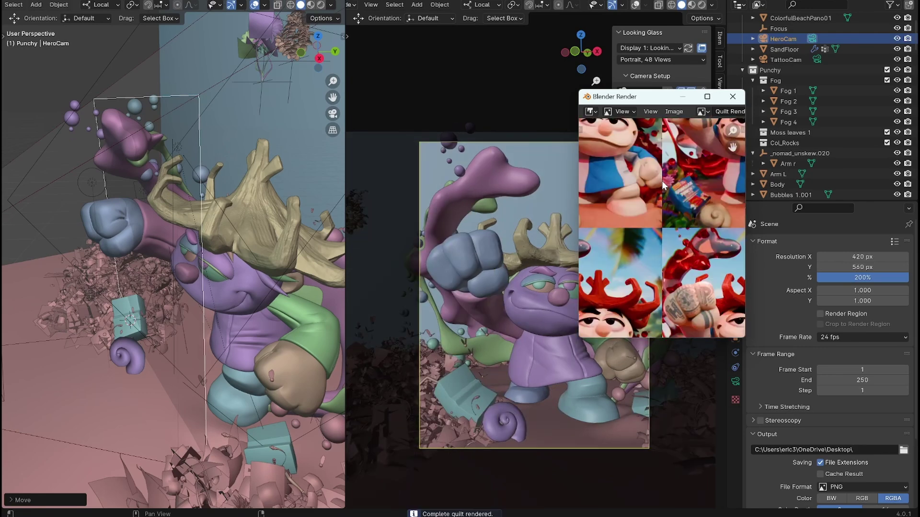
Move and enlarge the render window, zooming out until the full 8×6 quilt fits.
drag(627, 99, 255, 53)
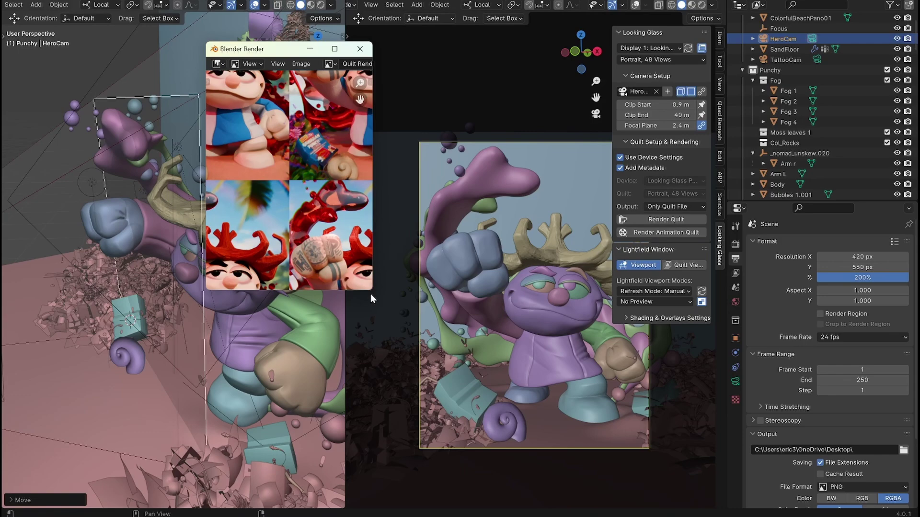
drag(370, 293, 757, 491)
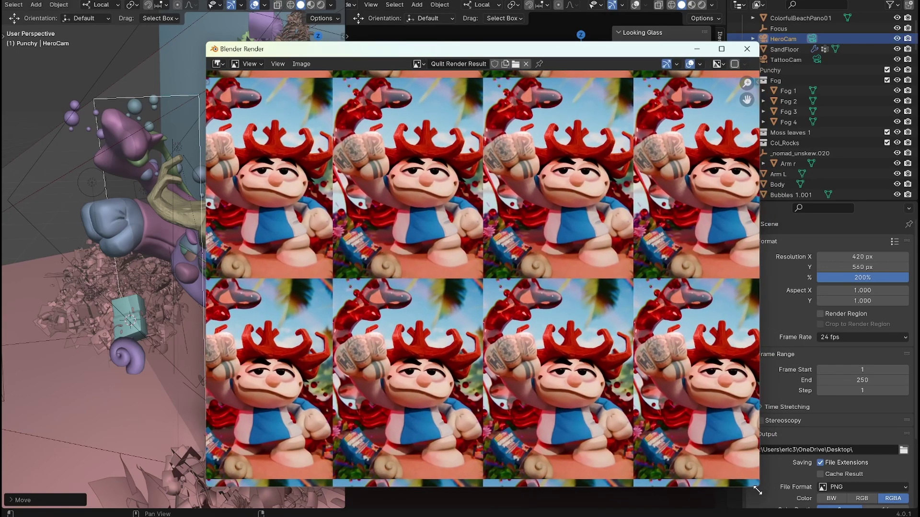
scroll(512, 217, down, 4)
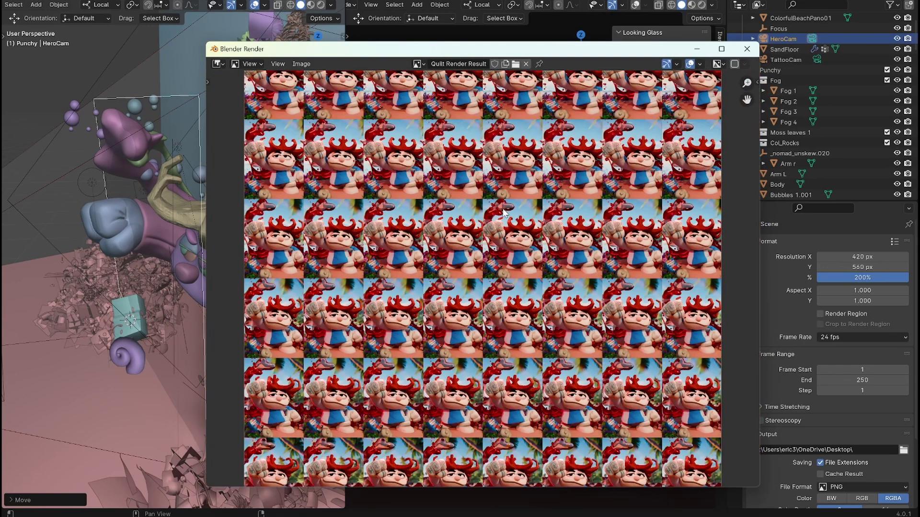
scroll(505, 234, down, 1)
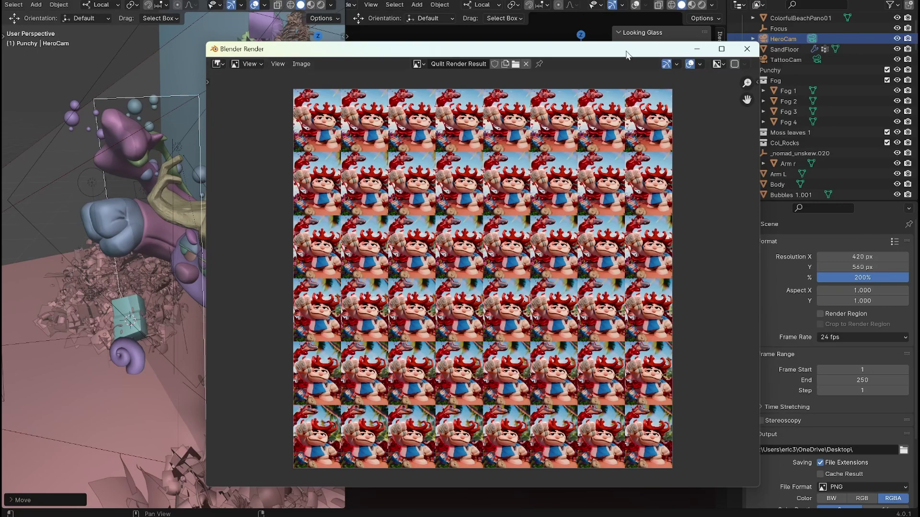
drag(628, 52, 428, 50)
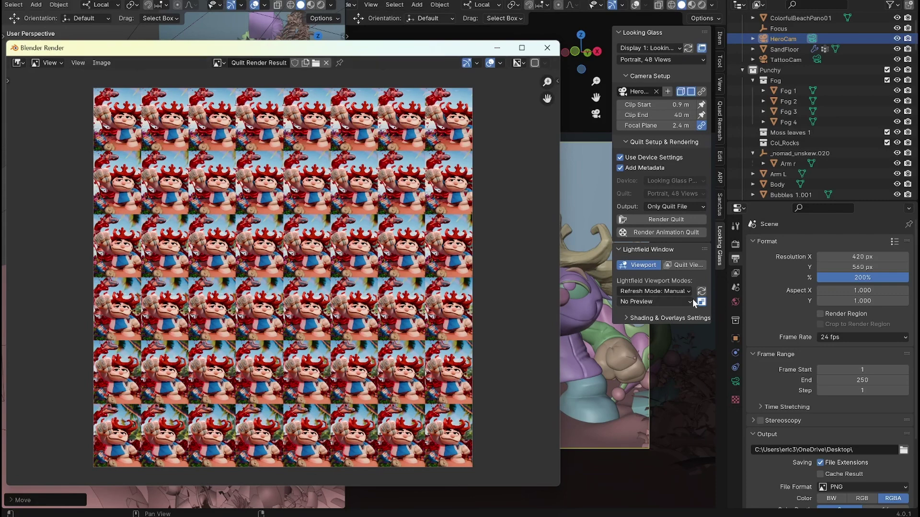
Switch the Lightfield Window to Quilt View and browse its image list for the quilt render.
click(681, 266)
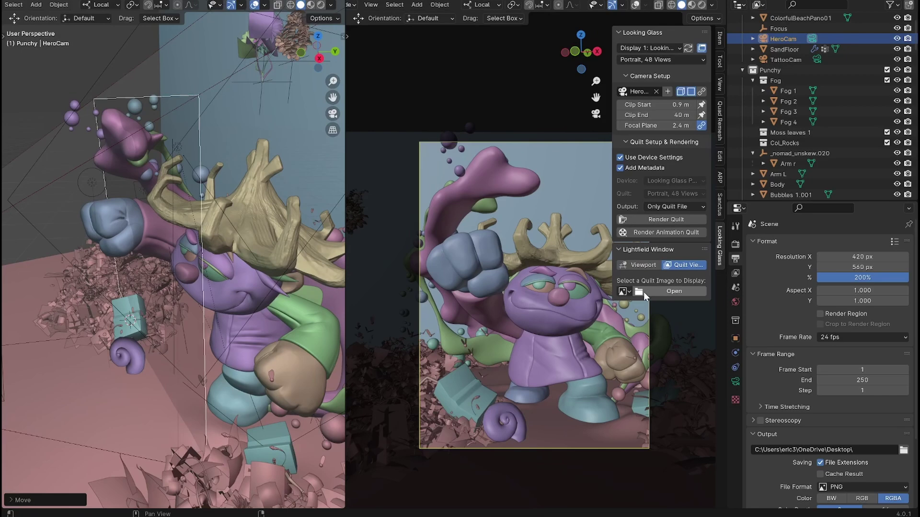
click(624, 292)
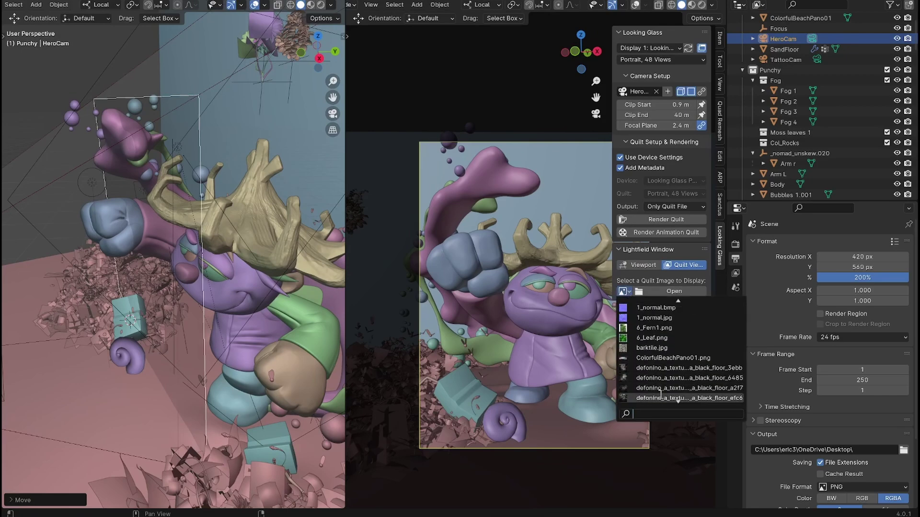
scroll(661, 394, down, 10)
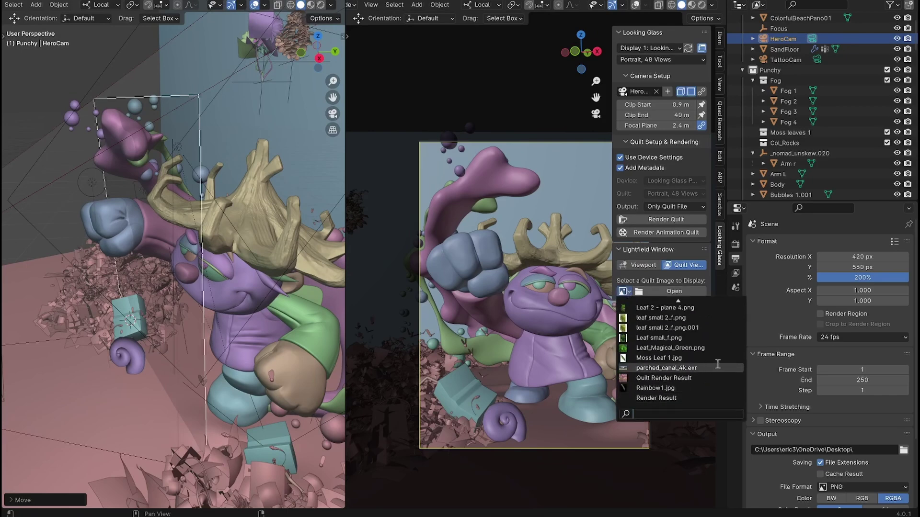